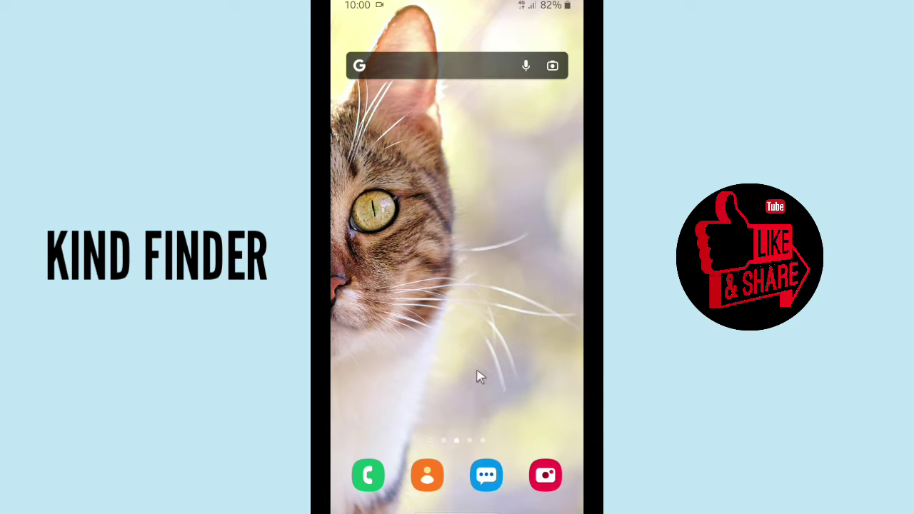
- Launch Telegram and open the Kind Finder channel from the recent searches
drag(461, 326, 400, 328)
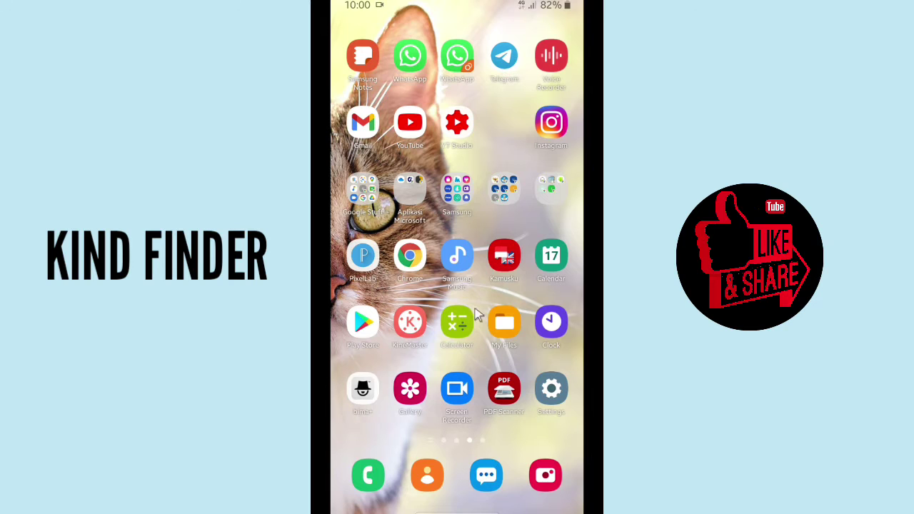
click(504, 57)
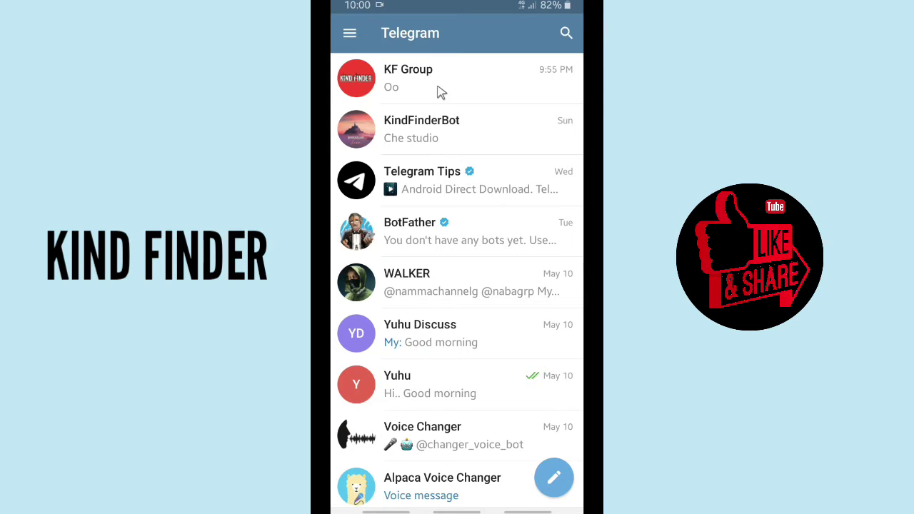
click(566, 33)
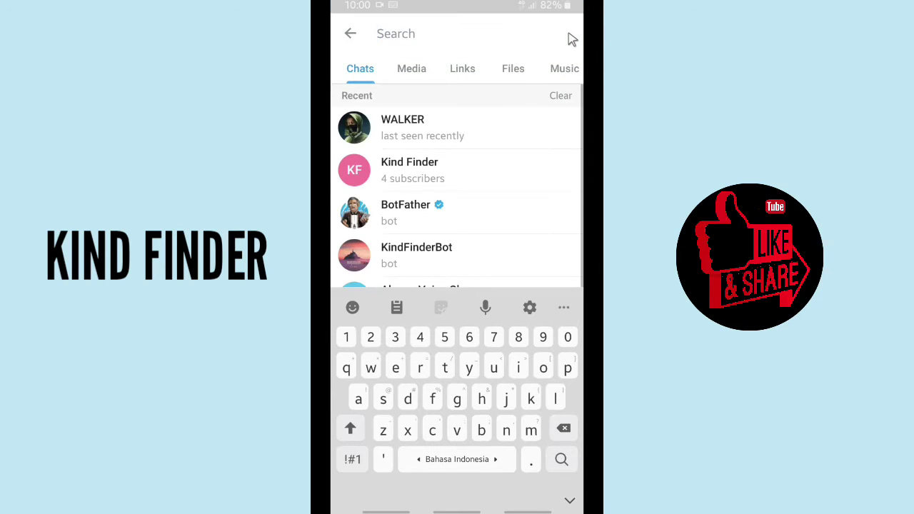
click(400, 177)
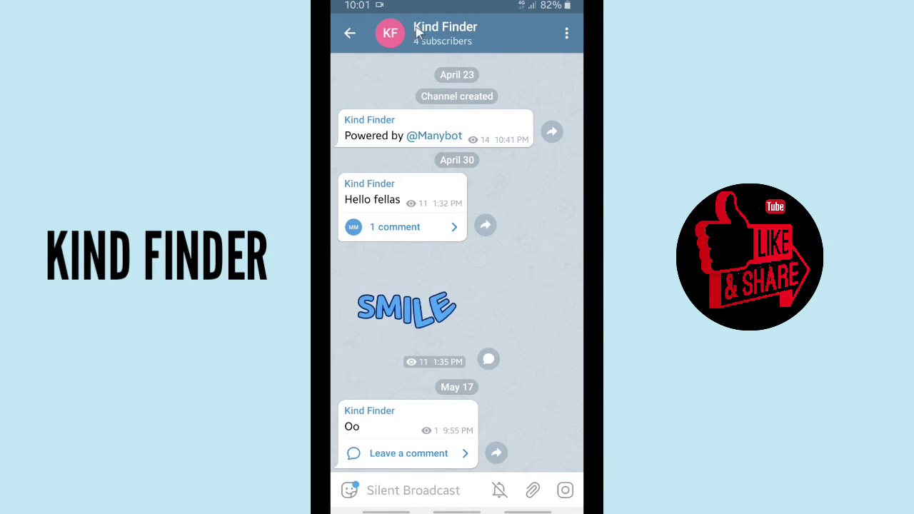
- Copy the t.me/kindfinder link from the channel info page, then back out to the home screen
click(438, 37)
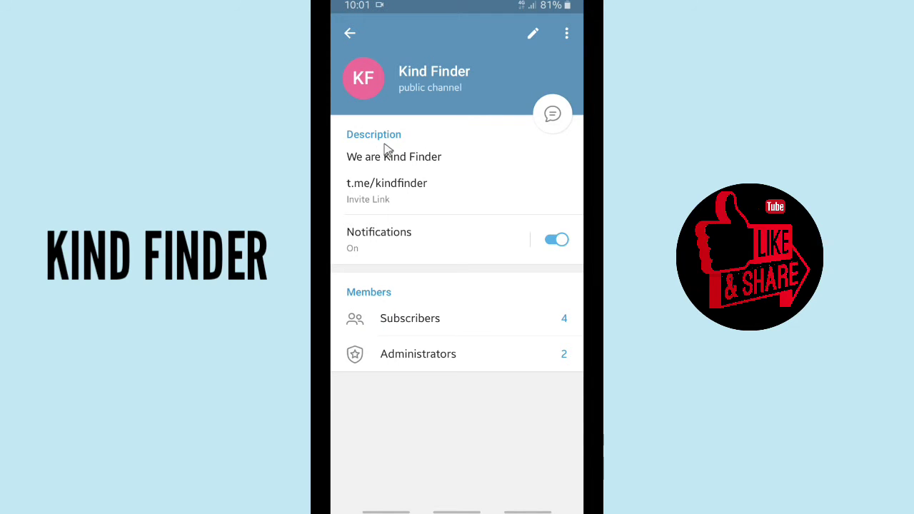
click(389, 193)
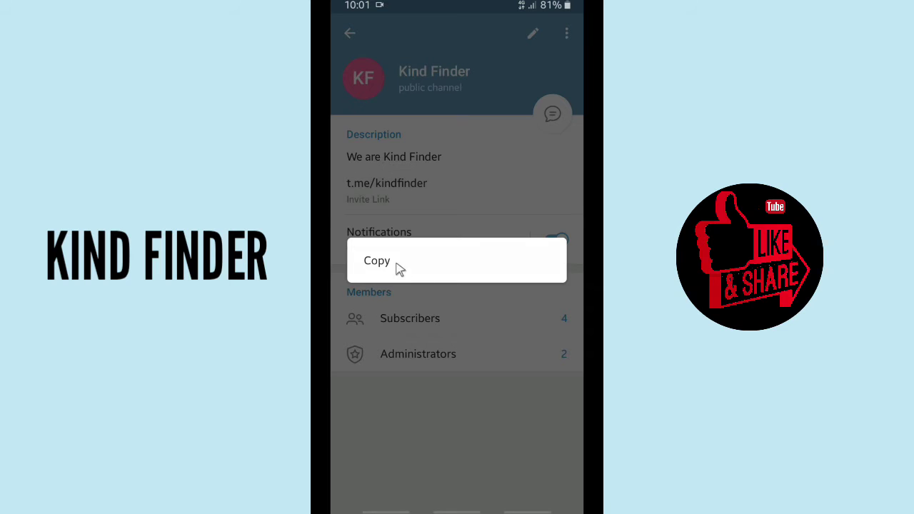
click(376, 261)
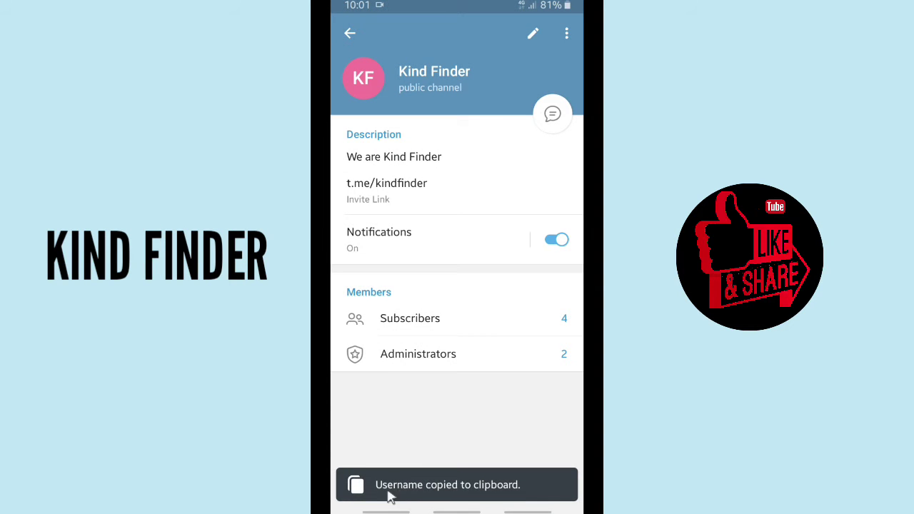
click(351, 34)
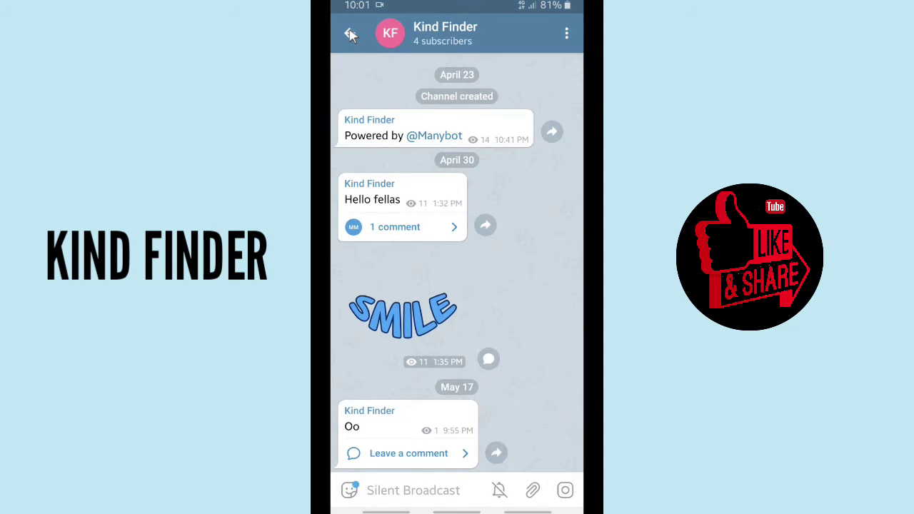
right_click(506, 332)
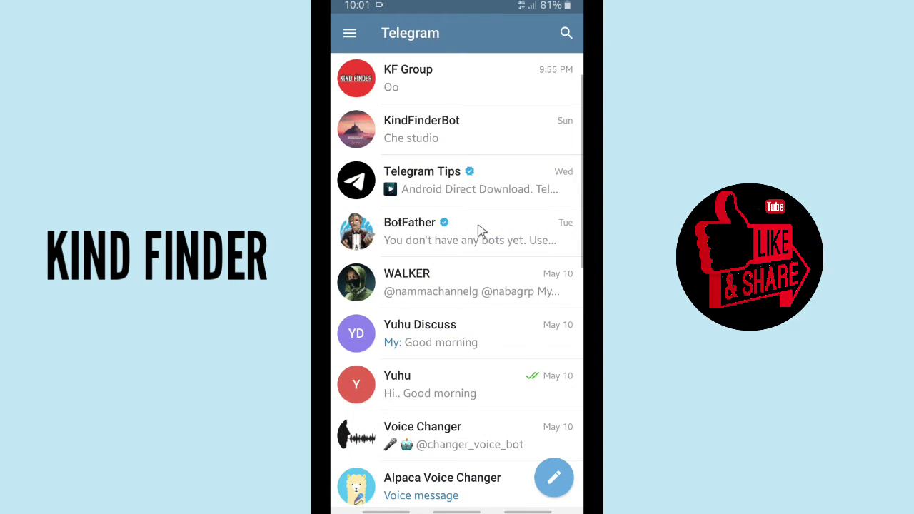
right_click(490, 335)
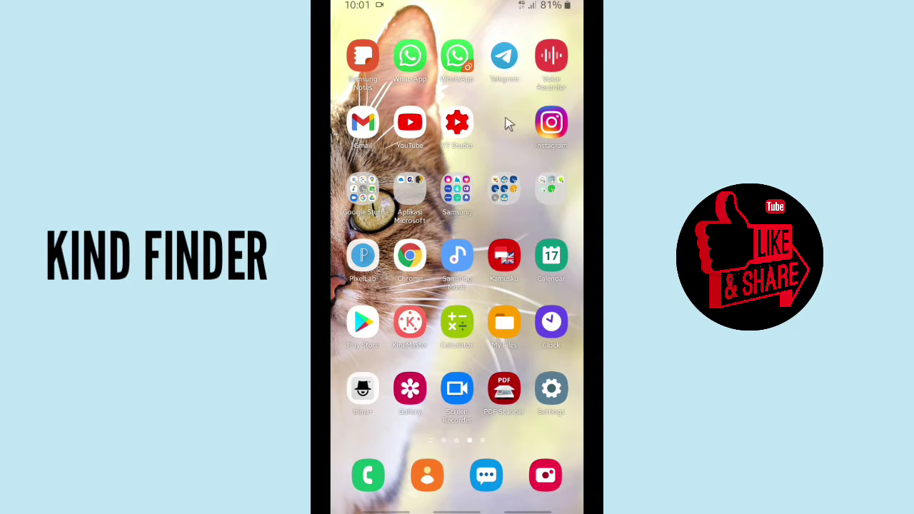
- Go to your YouTube channel's settings and open the 'Follow me on' description editor
click(411, 128)
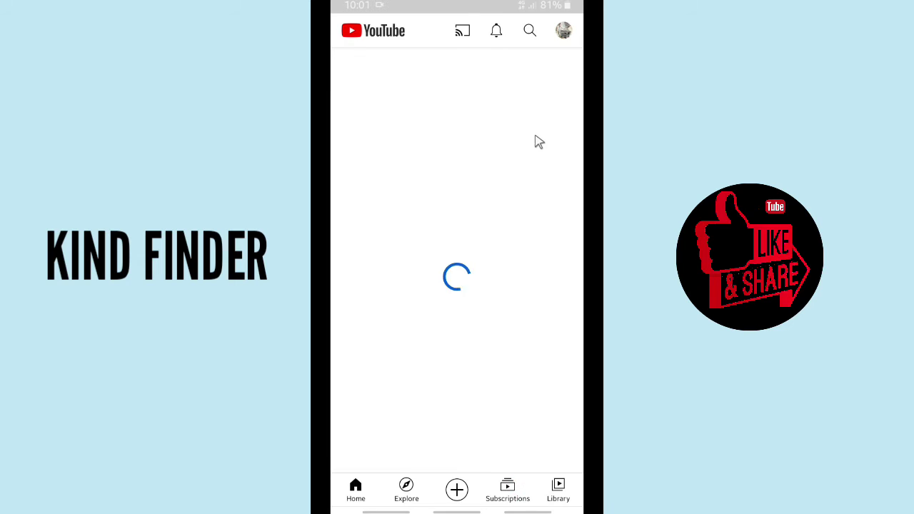
click(565, 31)
click(431, 137)
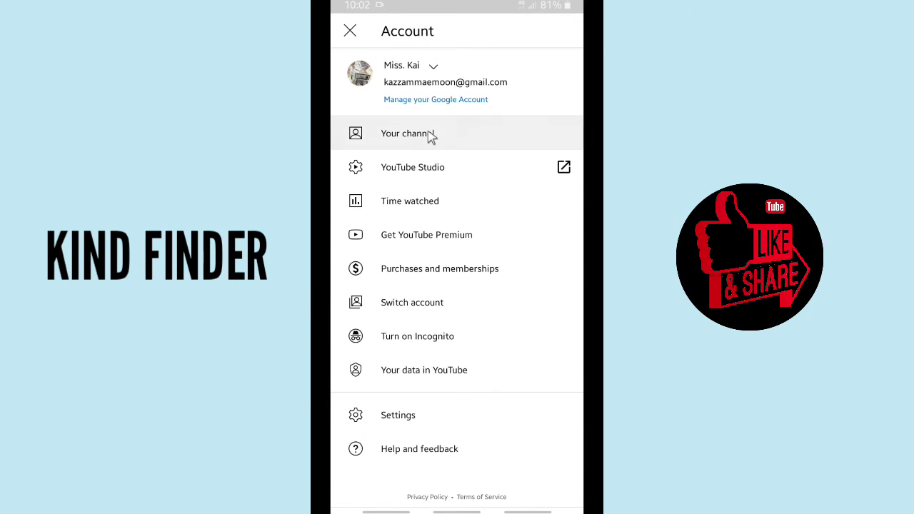
click(406, 182)
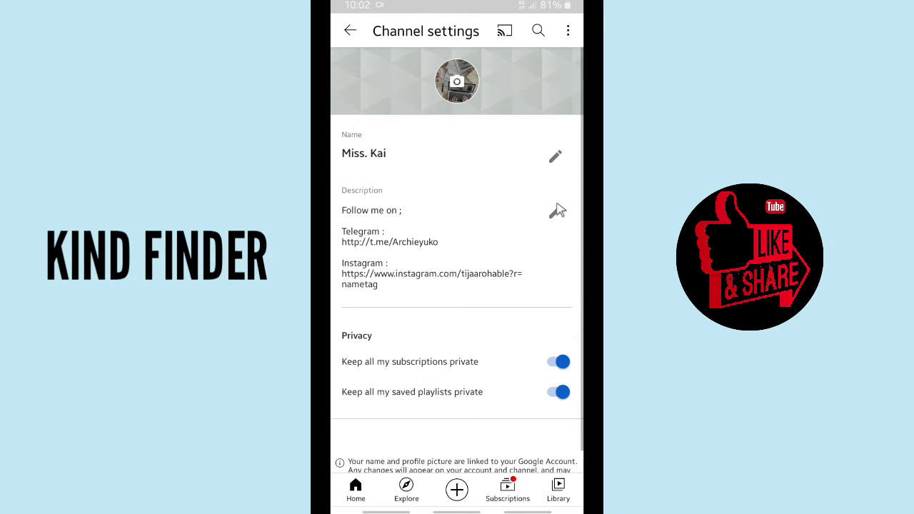
click(556, 211)
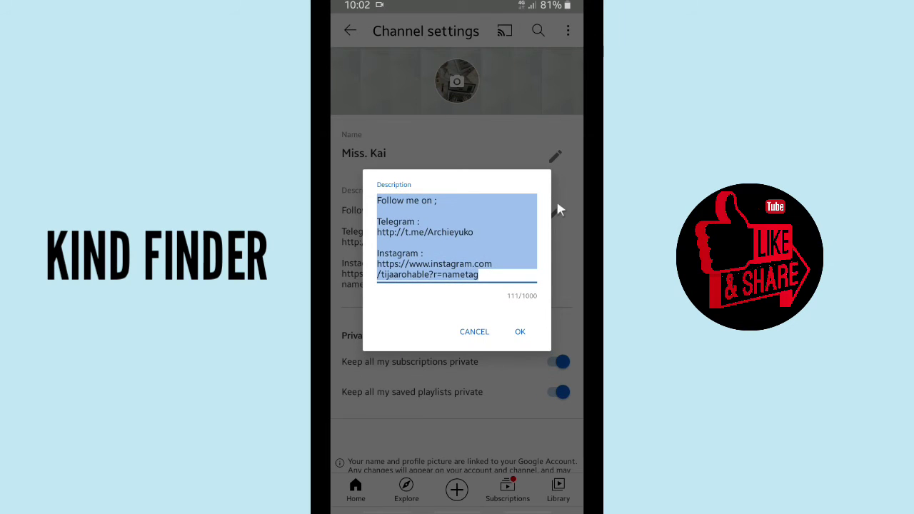
click(504, 275)
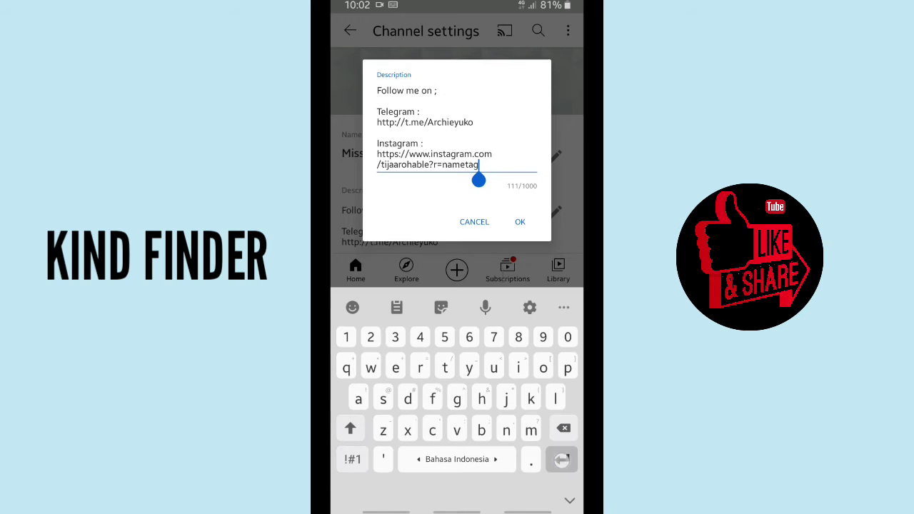
key(Return)
key(Return)
click(377, 179)
click(363, 136)
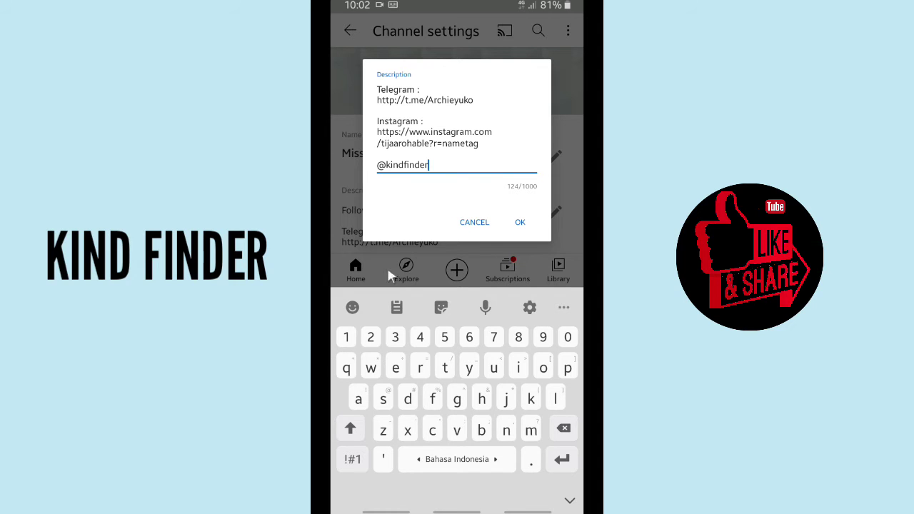
click(521, 223)
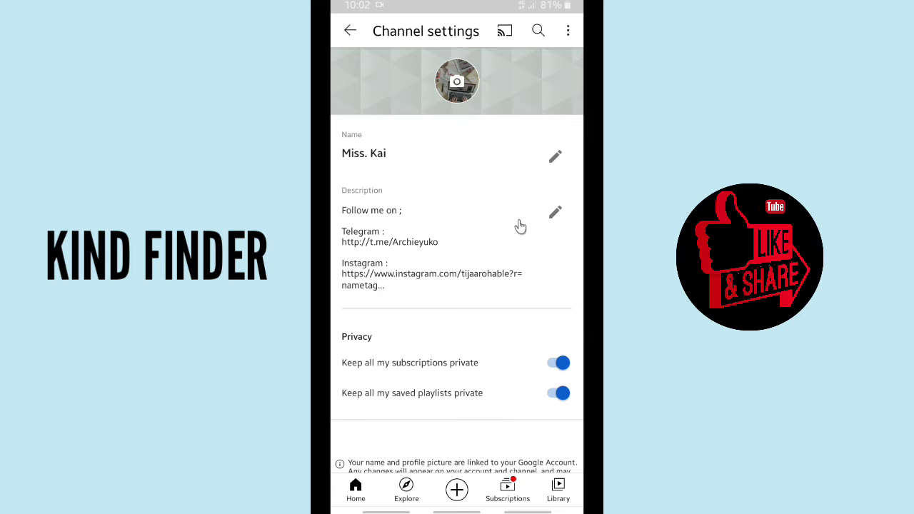
click(556, 217)
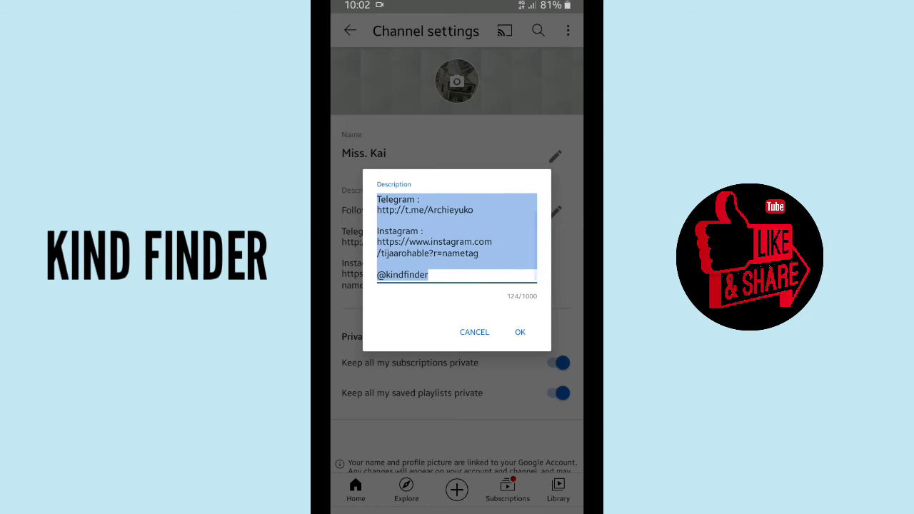
click(428, 275)
click(378, 160)
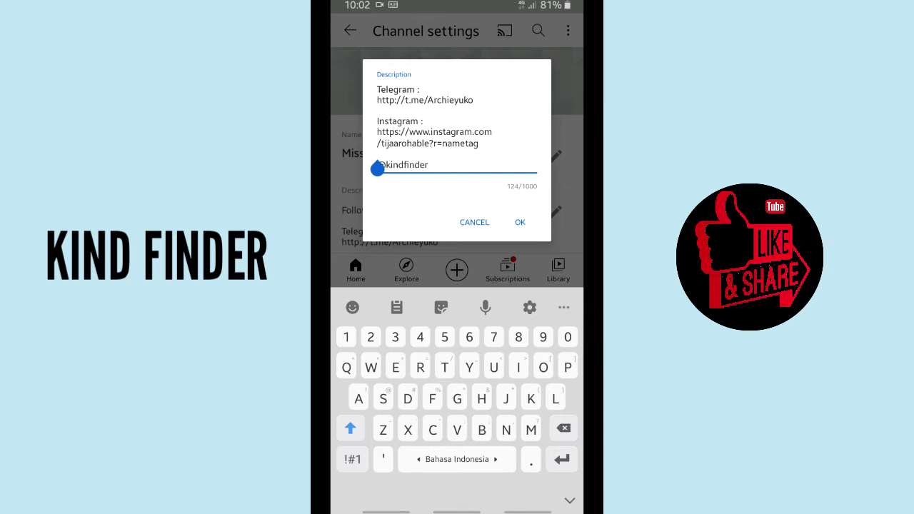
key(Return)
text(Te)
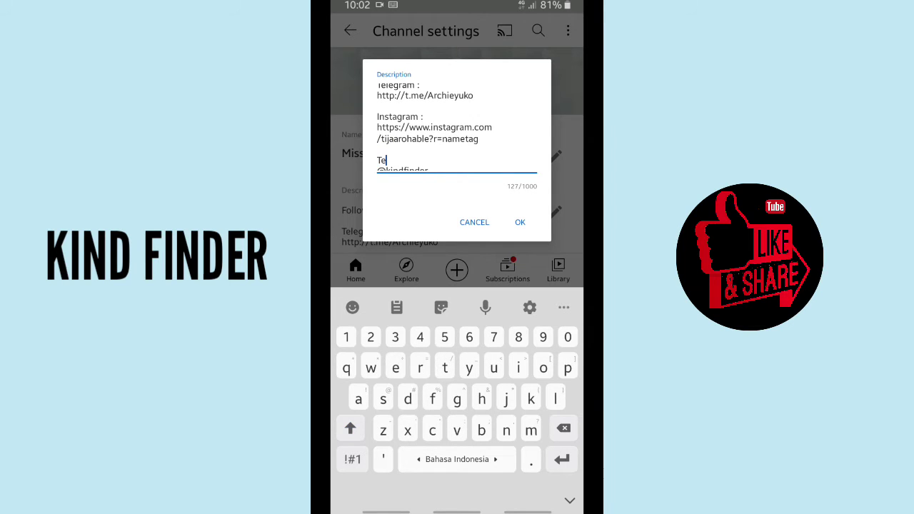
text(legram )
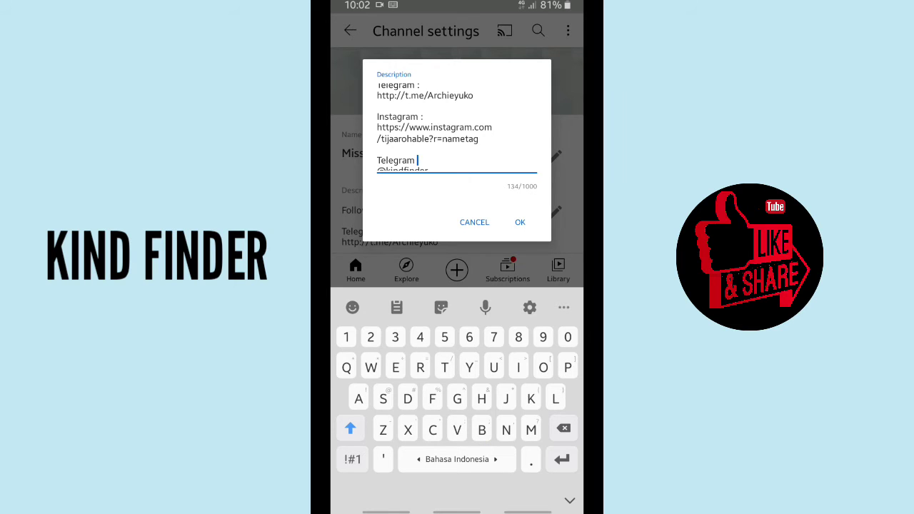
text(C)
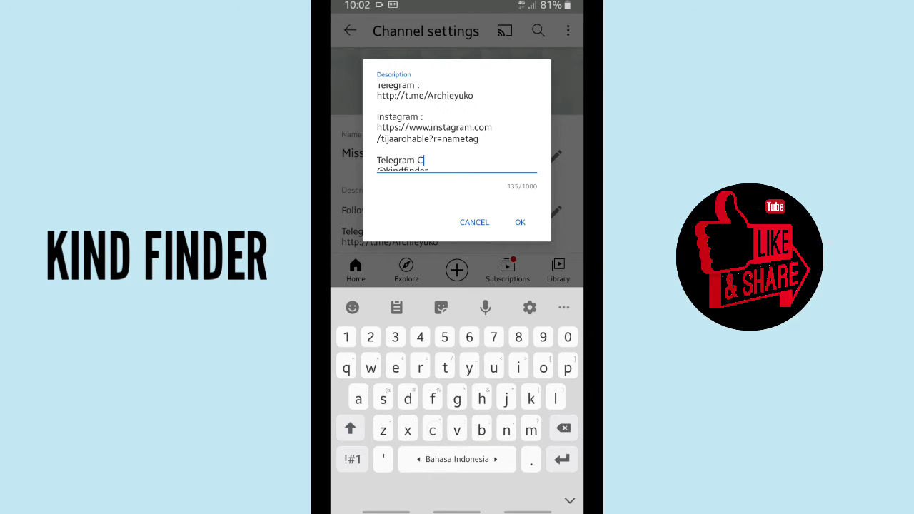
text(hannel)
click(352, 460)
text(:)
click(520, 223)
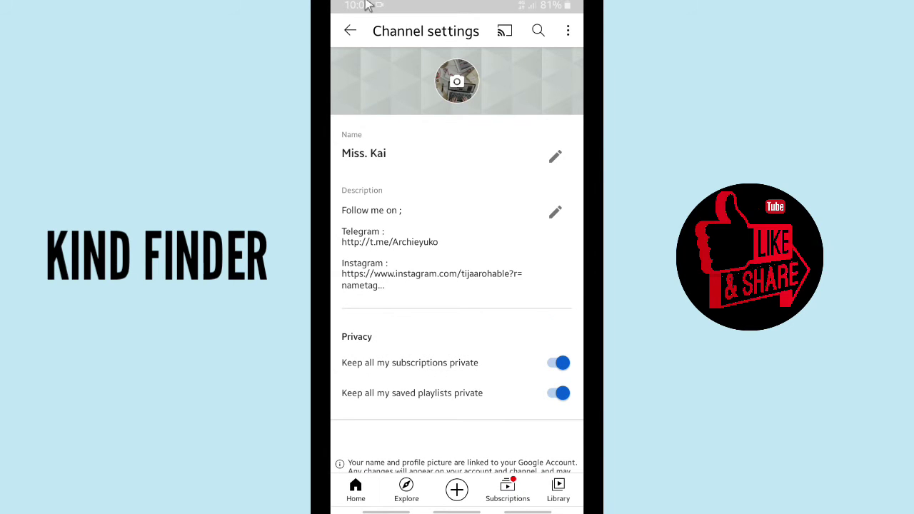
click(349, 31)
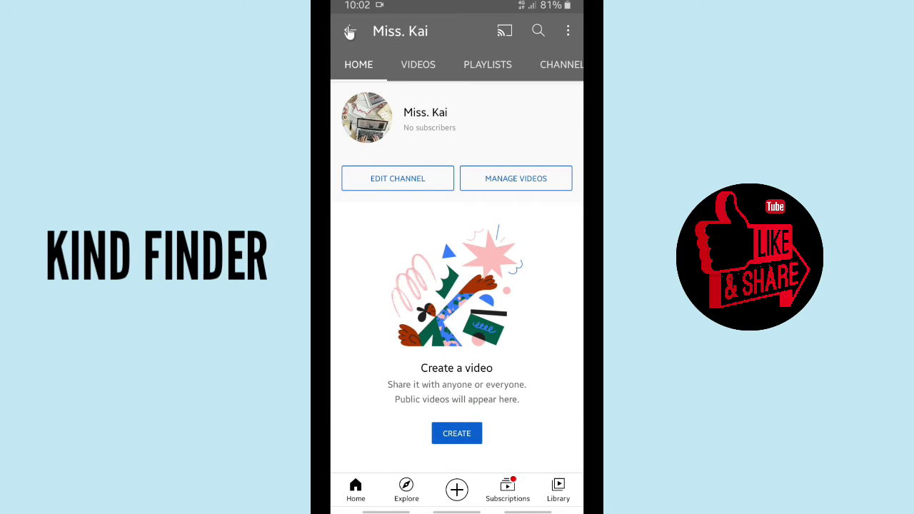
drag(571, 65, 482, 70)
click(551, 65)
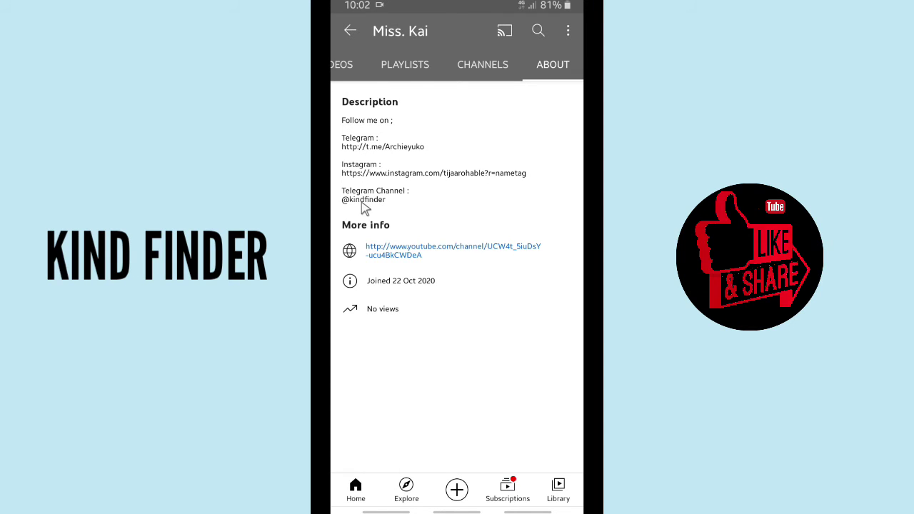
right_click(538, 235)
key(super)
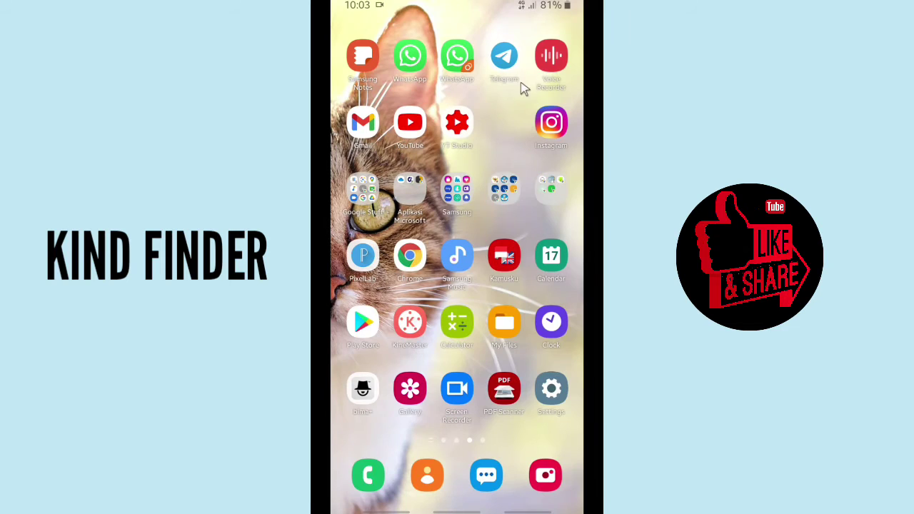
click(458, 59)
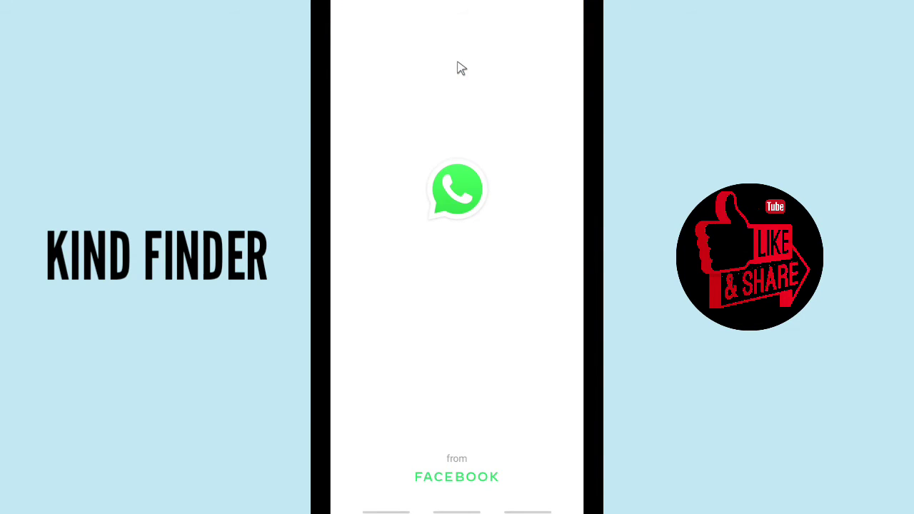
click(435, 128)
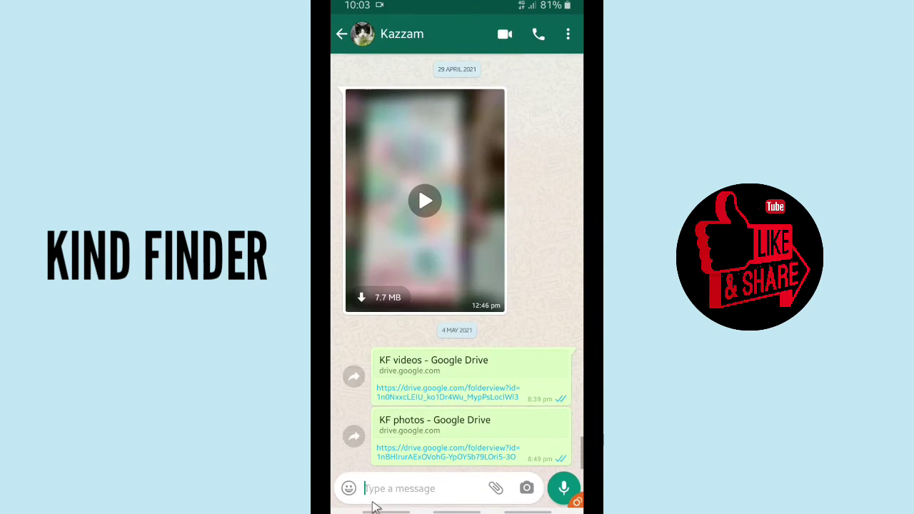
click(378, 488)
text(H)
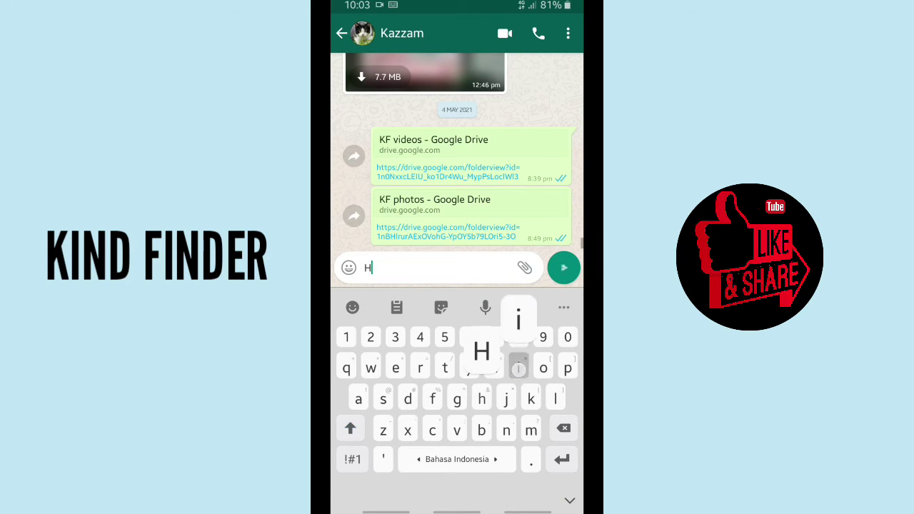
text(i. Plea)
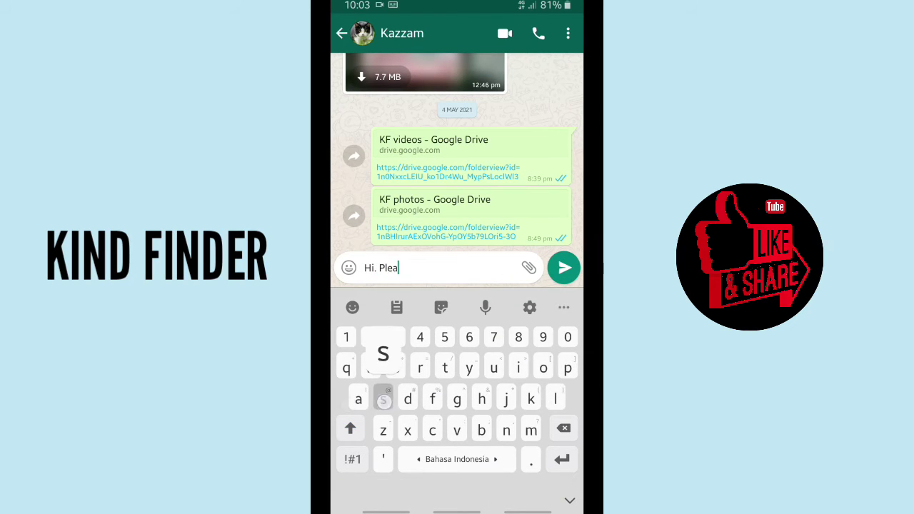
text(se join )
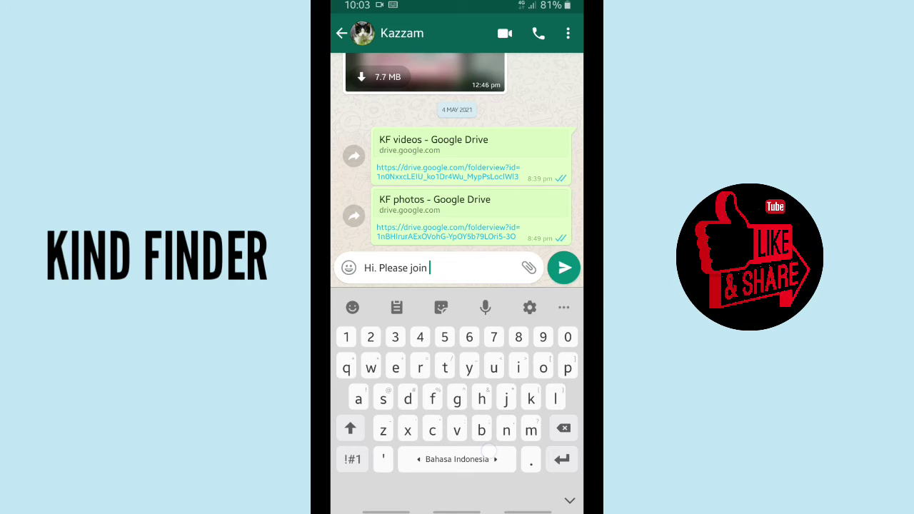
text(us on )
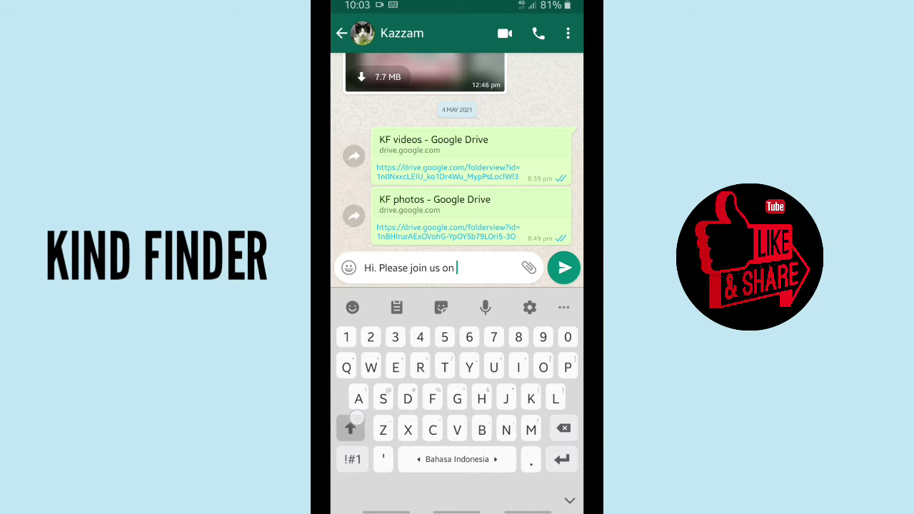
text(Telegr)
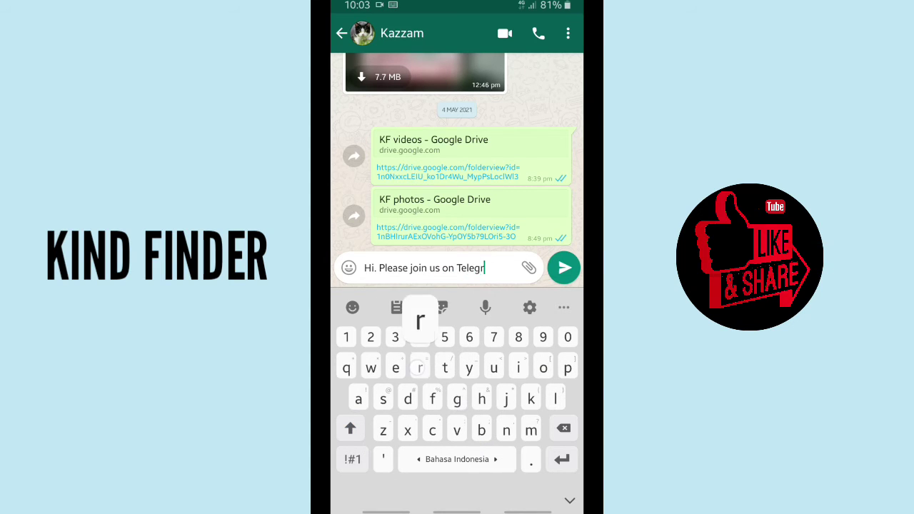
text(am C)
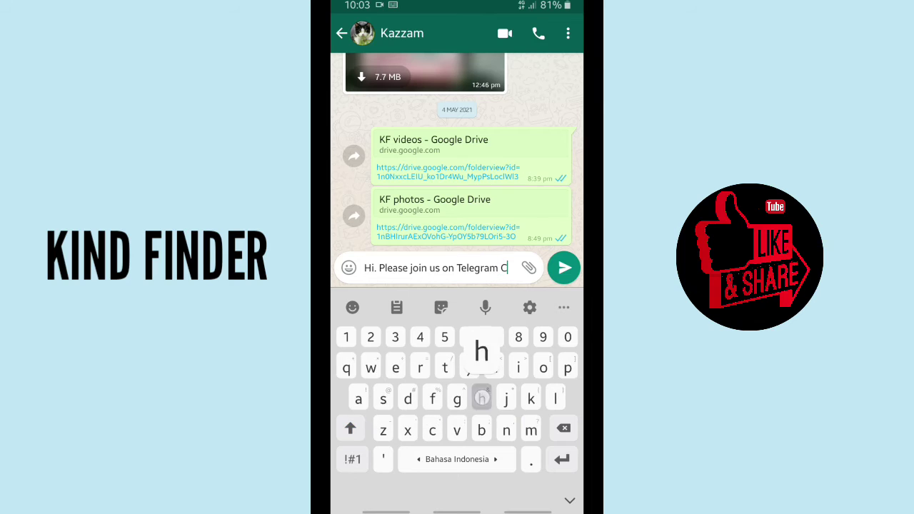
text(hannel)
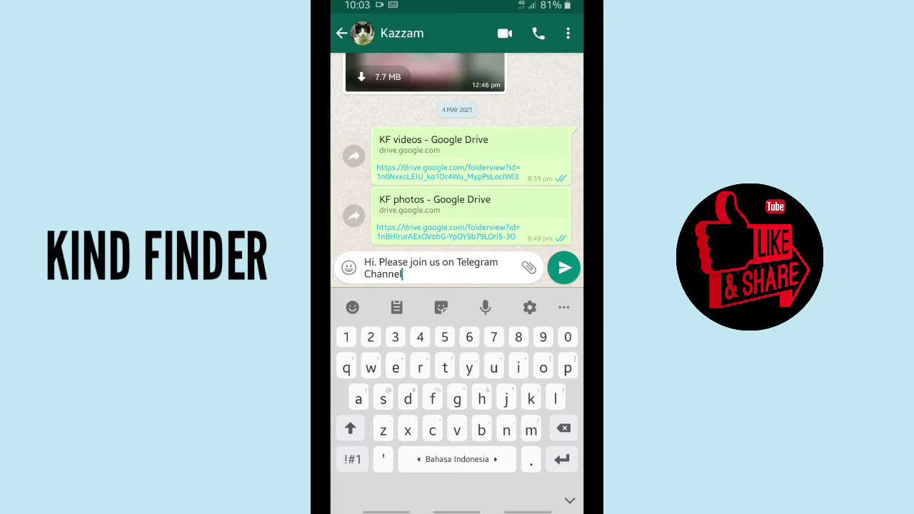
key(Return)
click(379, 277)
click(363, 245)
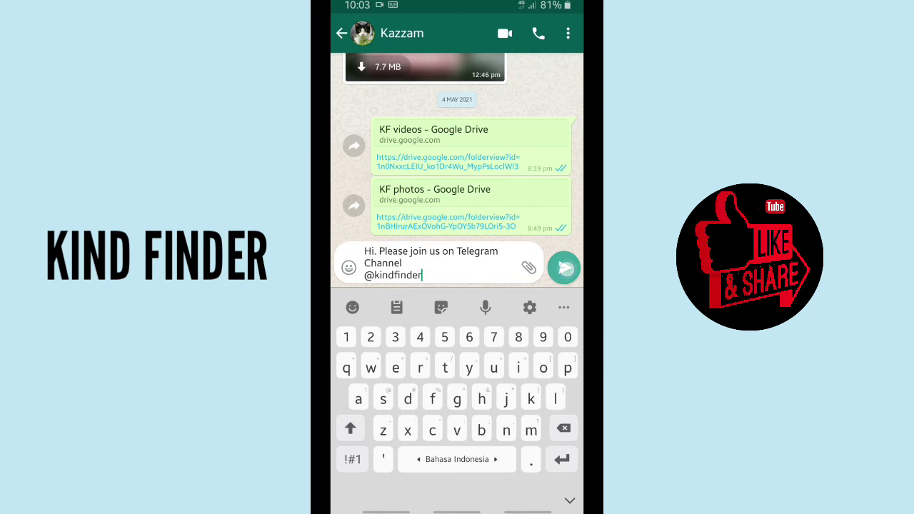
click(563, 268)
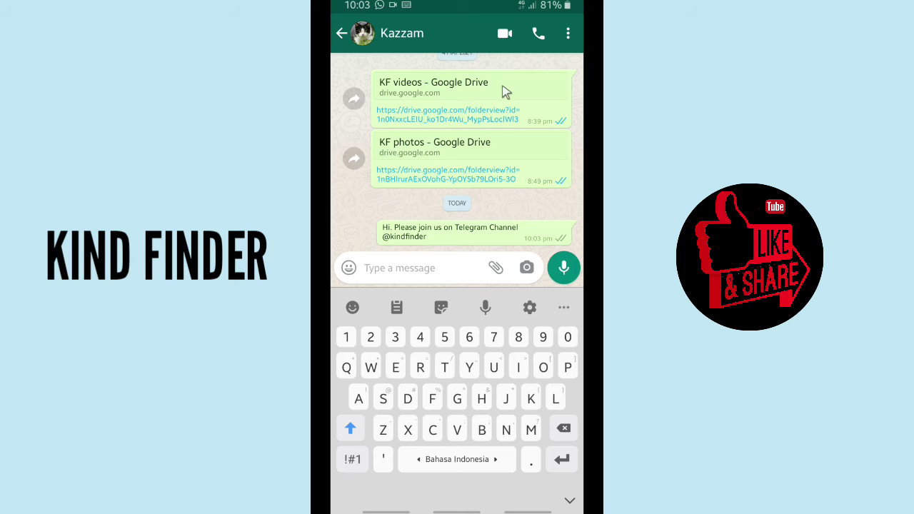
click(457, 512)
click(505, 57)
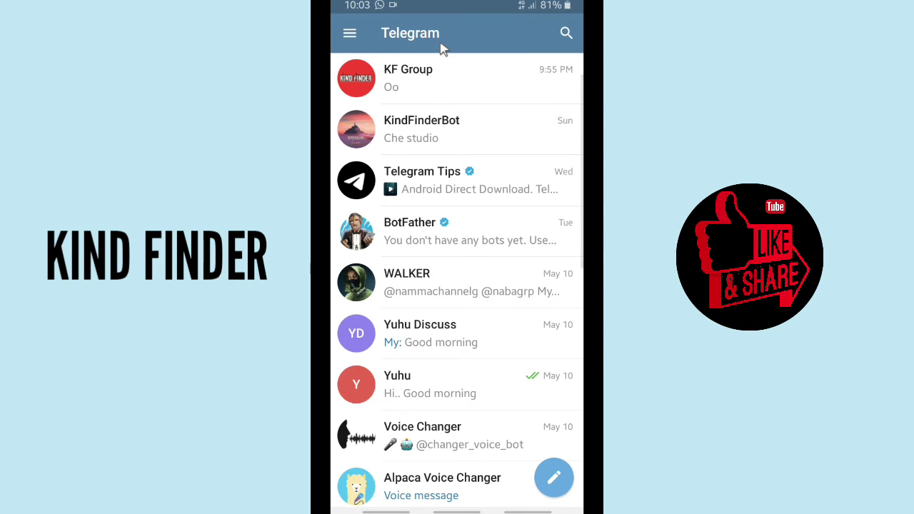
click(566, 32)
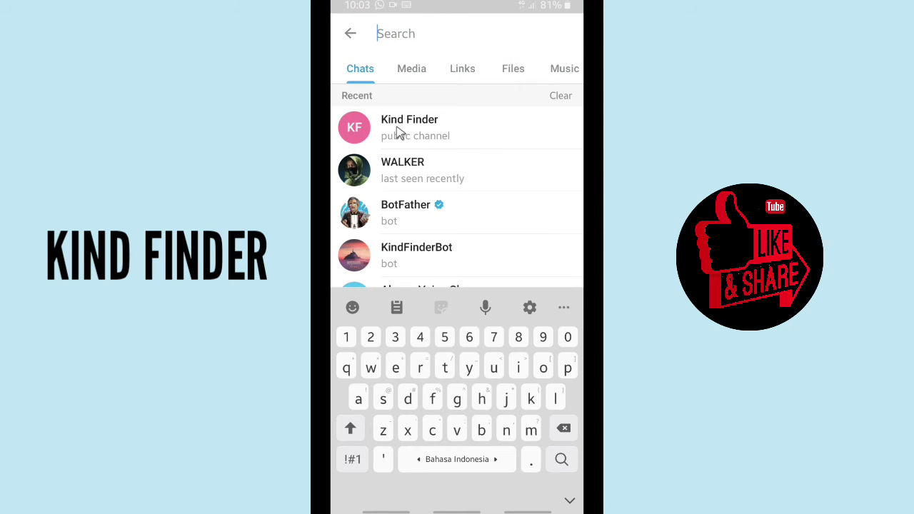
click(419, 136)
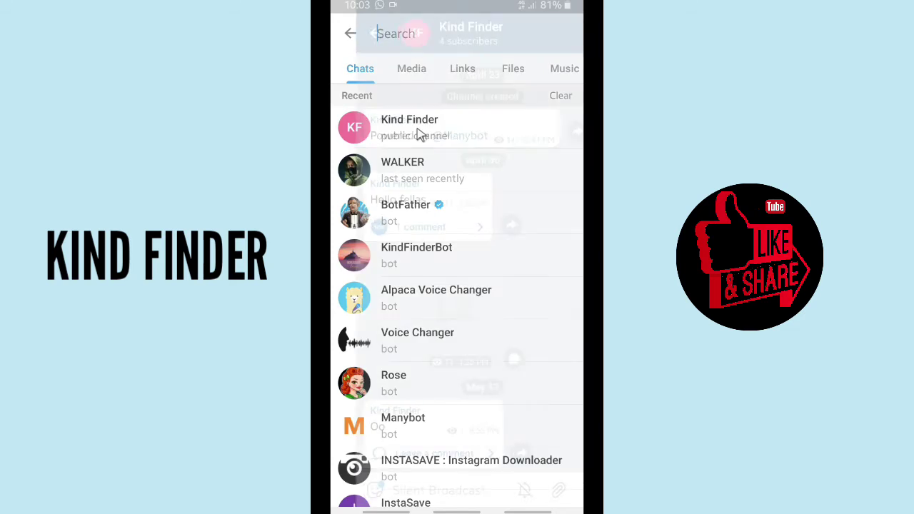
click(445, 32)
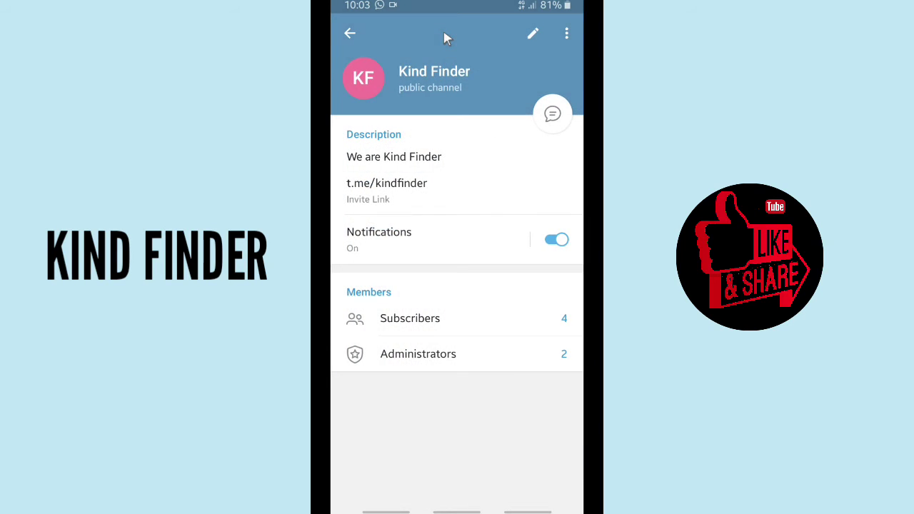
click(377, 191)
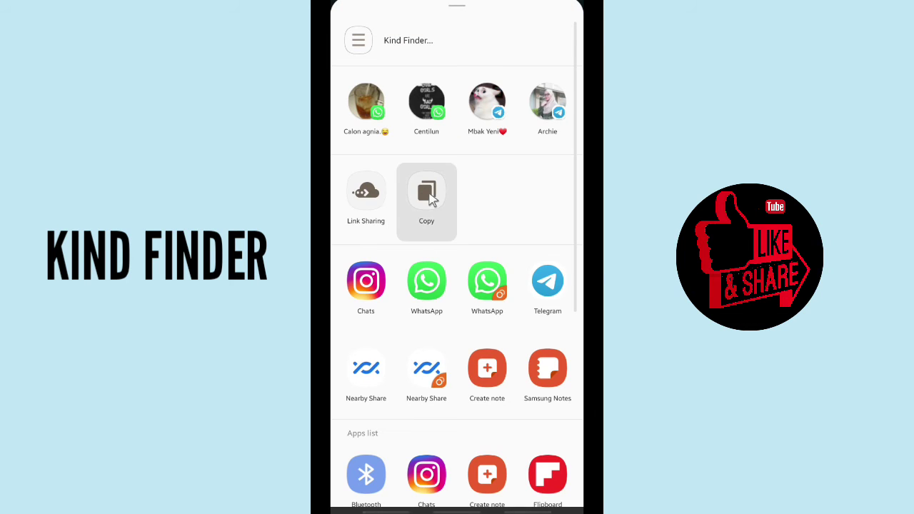
click(431, 199)
right_click(407, 437)
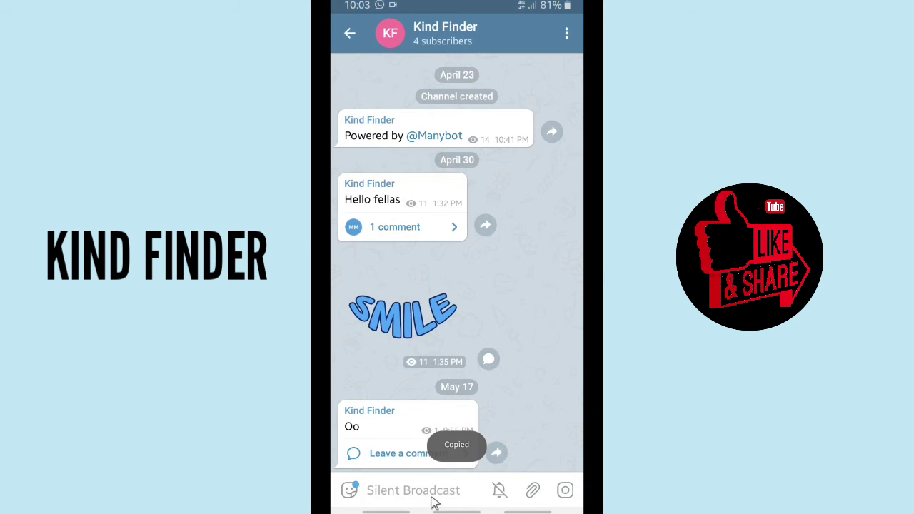
middle_click(468, 389)
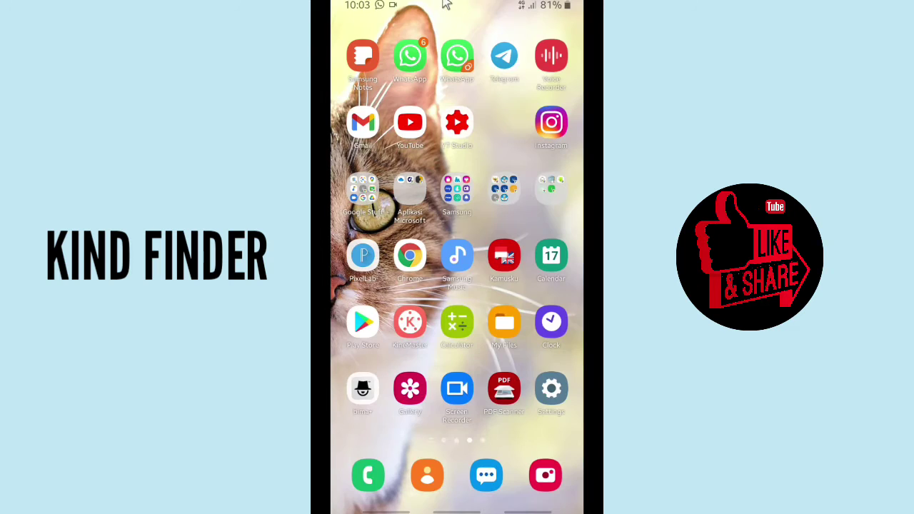
- Replace the Instagram Website field with the pasted t.me/kindfinder link, trim extra text, and save
click(559, 126)
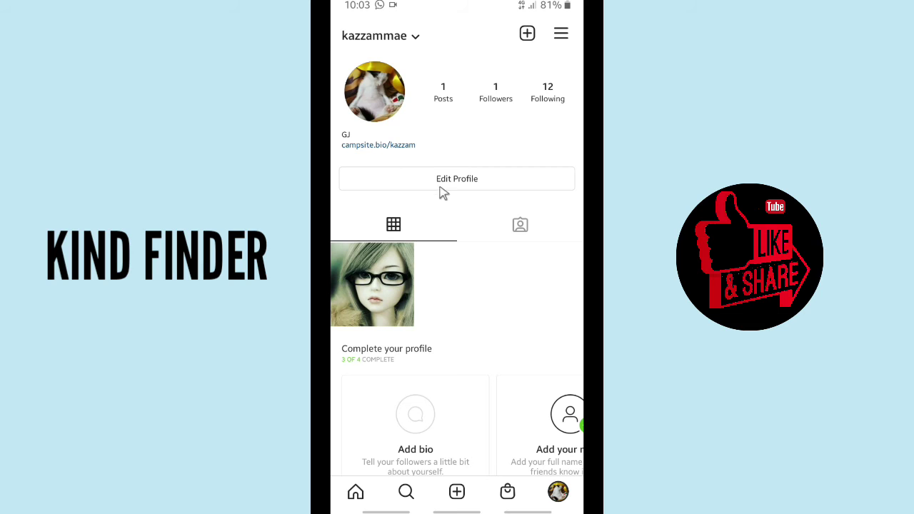
click(464, 180)
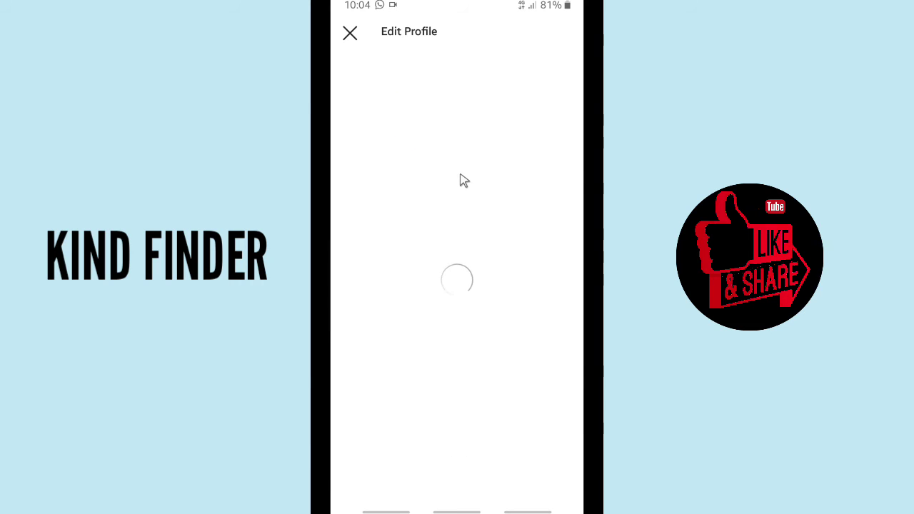
click(474, 267)
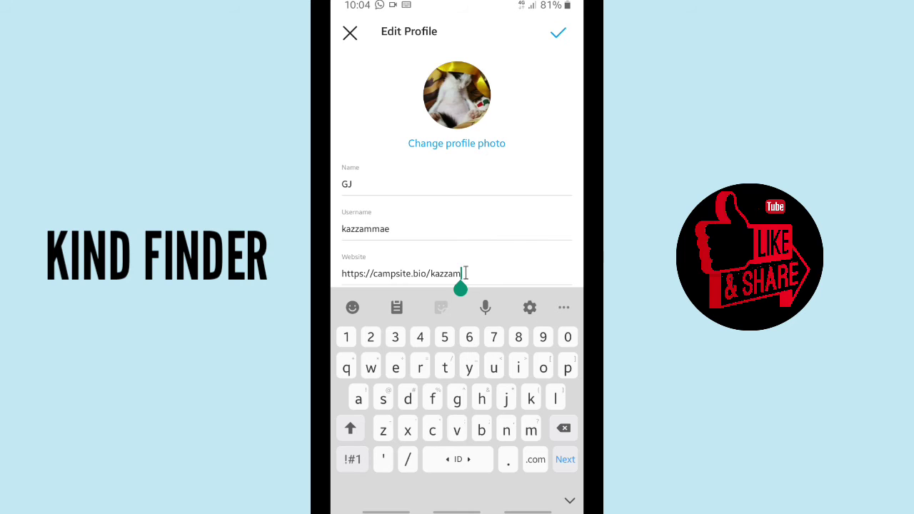
drag(465, 273, 337, 277)
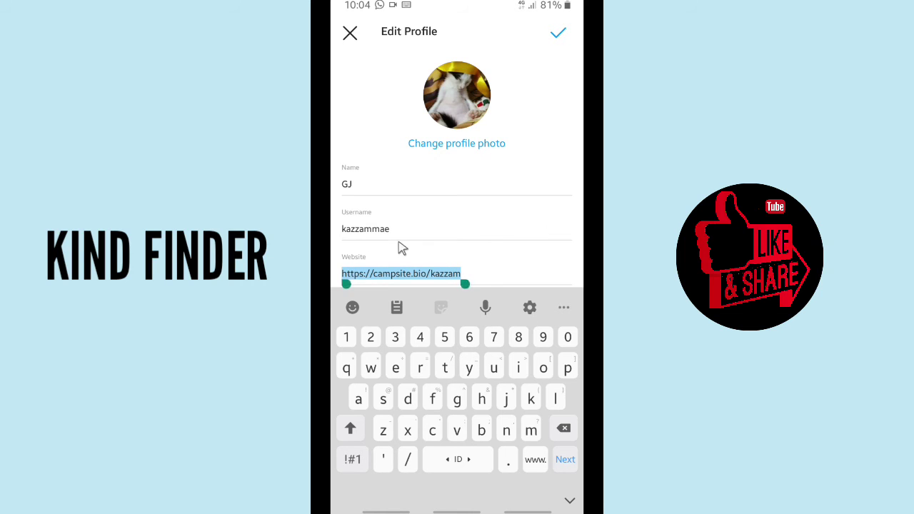
click(496, 244)
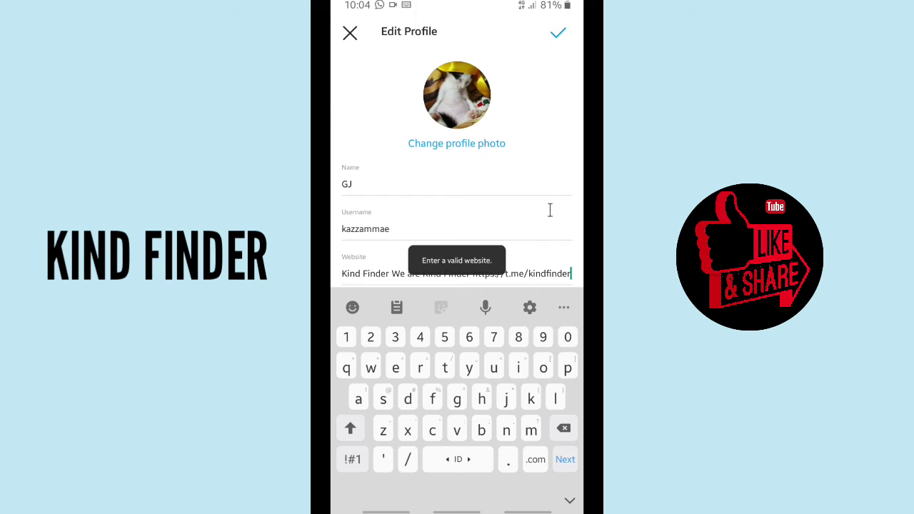
click(471, 274)
drag(473, 274, 339, 262)
key(BackSpace)
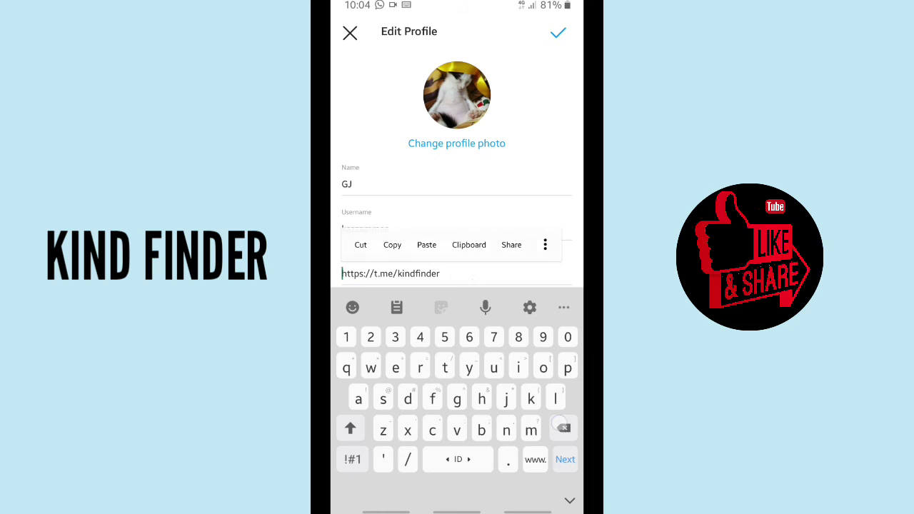
click(557, 33)
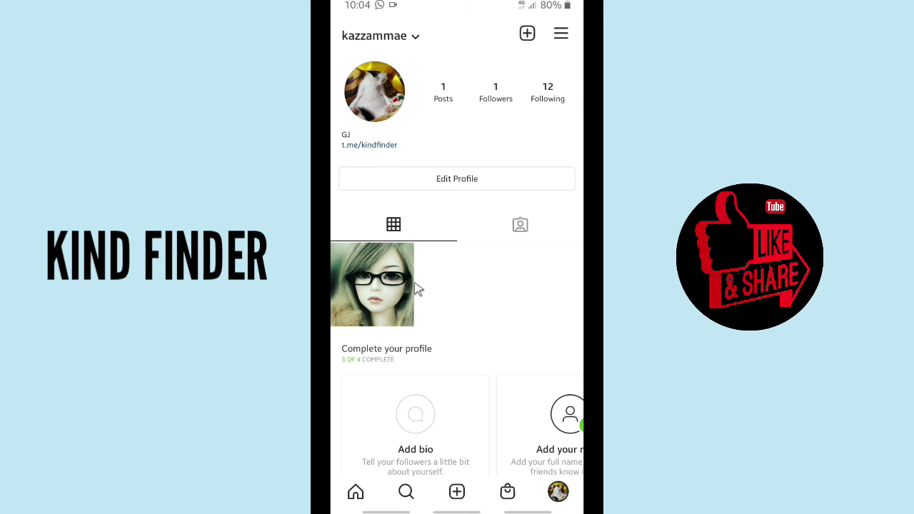
drag(446, 510, 427, 302)
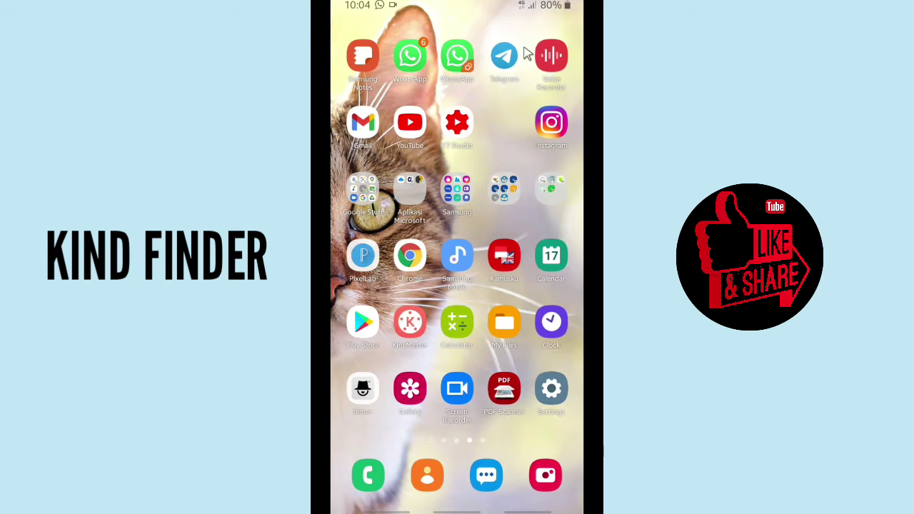
click(457, 57)
click(398, 486)
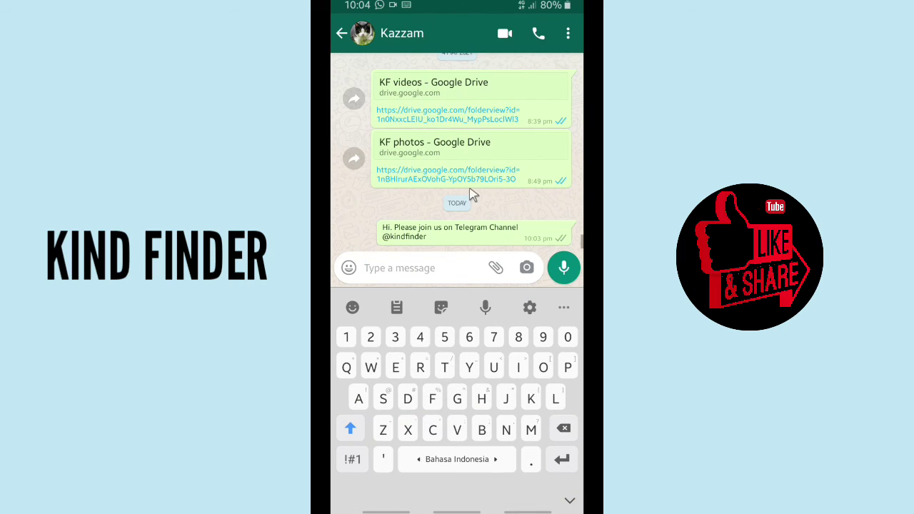
click(407, 265)
click(361, 239)
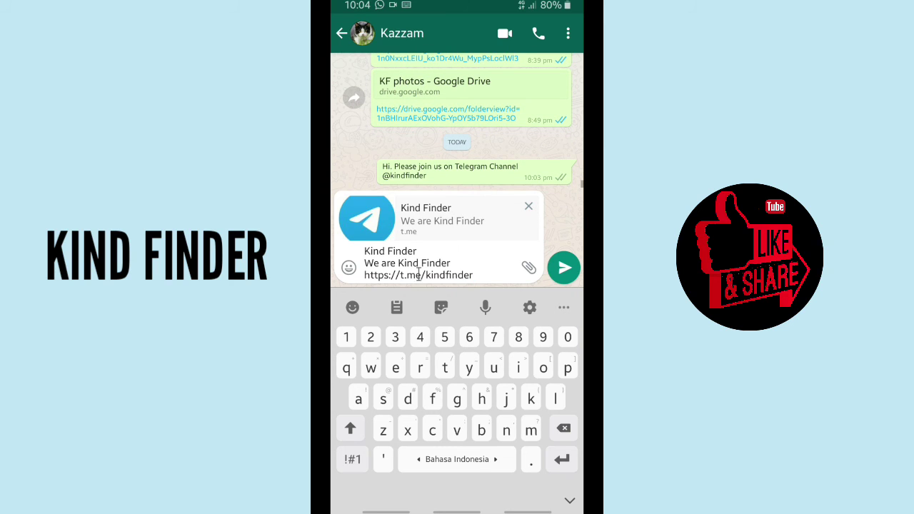
click(574, 279)
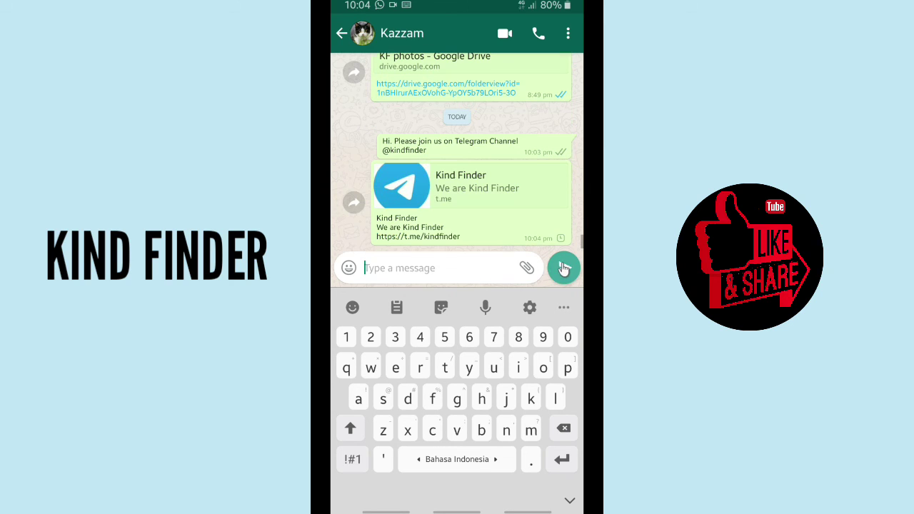
right_click(552, 500)
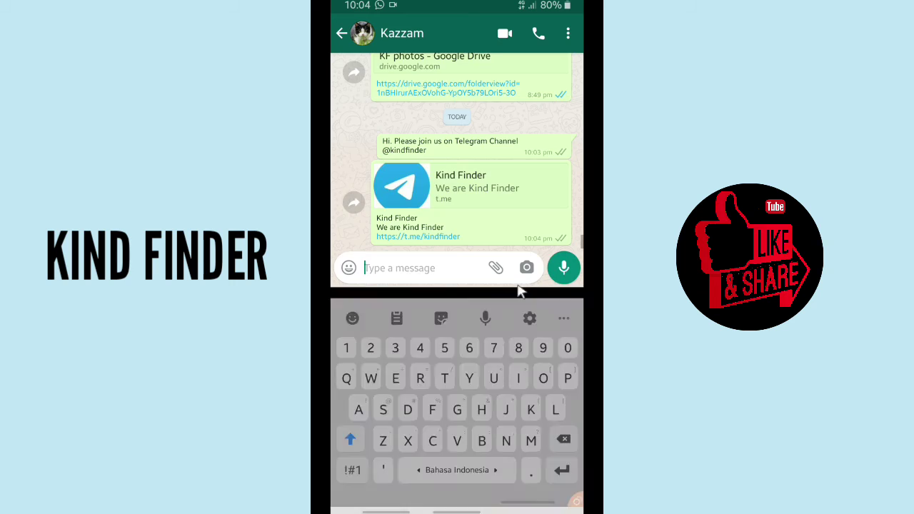
right_click(517, 245)
right_click(516, 248)
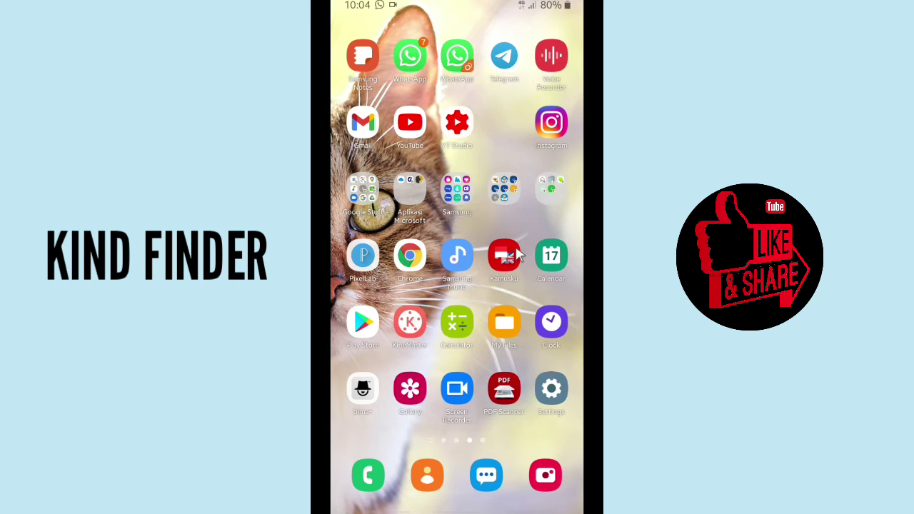